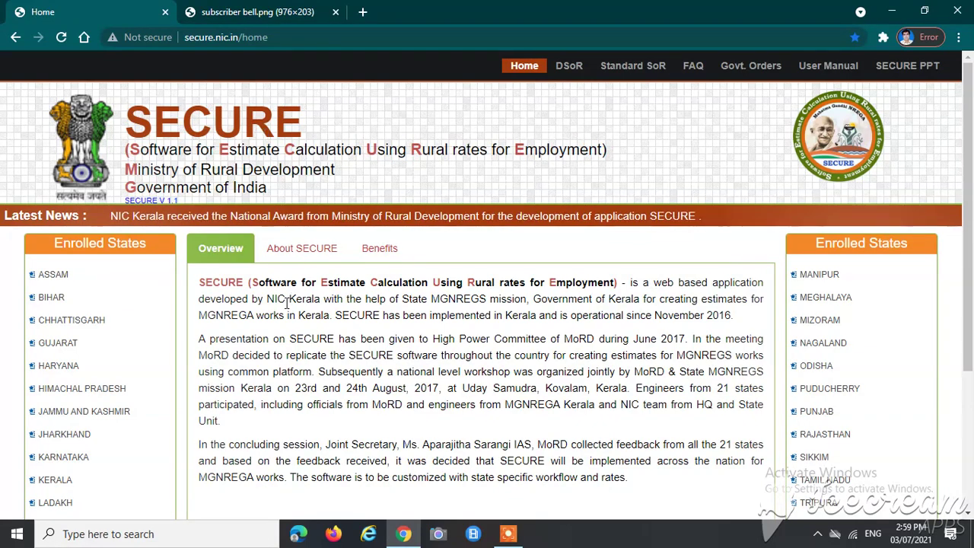
# - Open the Madhya Pradesh portal from the list of enrolled states
pyautogui.scroll(-1, 207, 207)
pyautogui.scroll(-1, 137, 304)
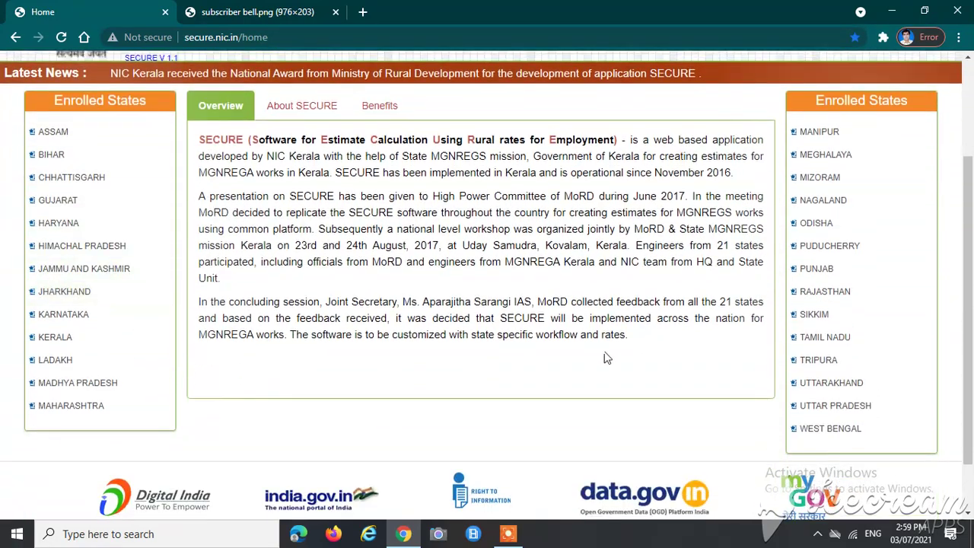
pyautogui.click(93, 386)
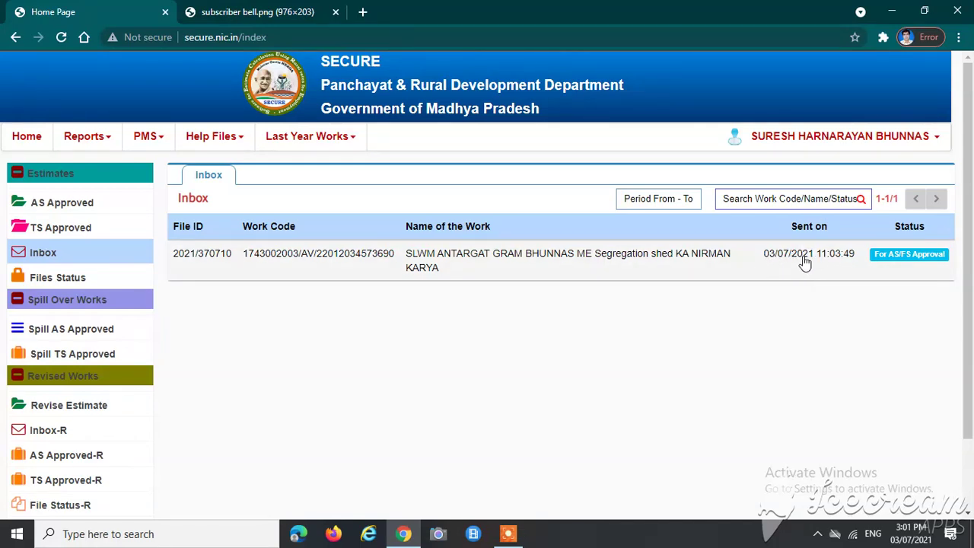
# - Open the inbox estimate marked For AS/FS Approval, dismiss the estimate cost notice, and review the project details
pyautogui.click(901, 261)
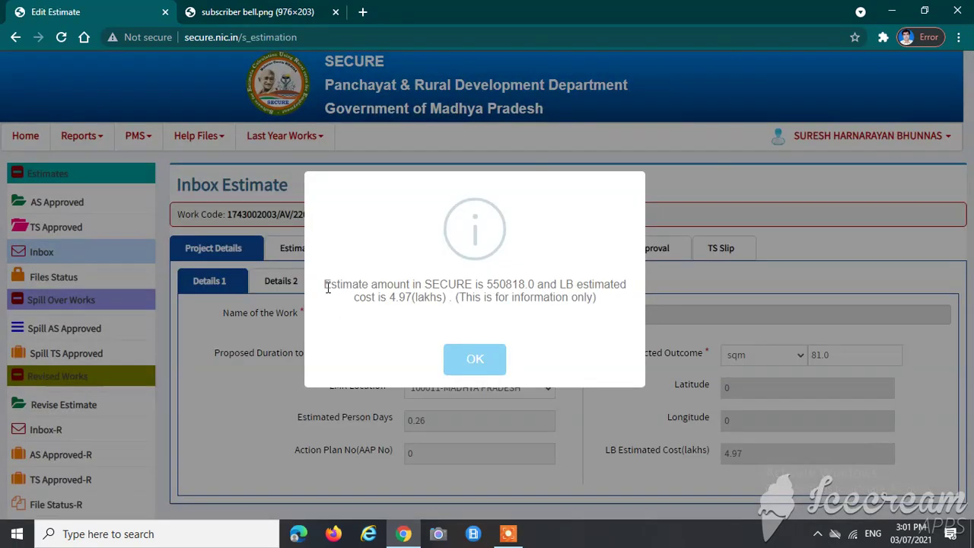
pyautogui.moveTo(320, 295); pyautogui.dragTo(628, 284)
pyautogui.moveTo(386, 297); pyautogui.dragTo(440, 296)
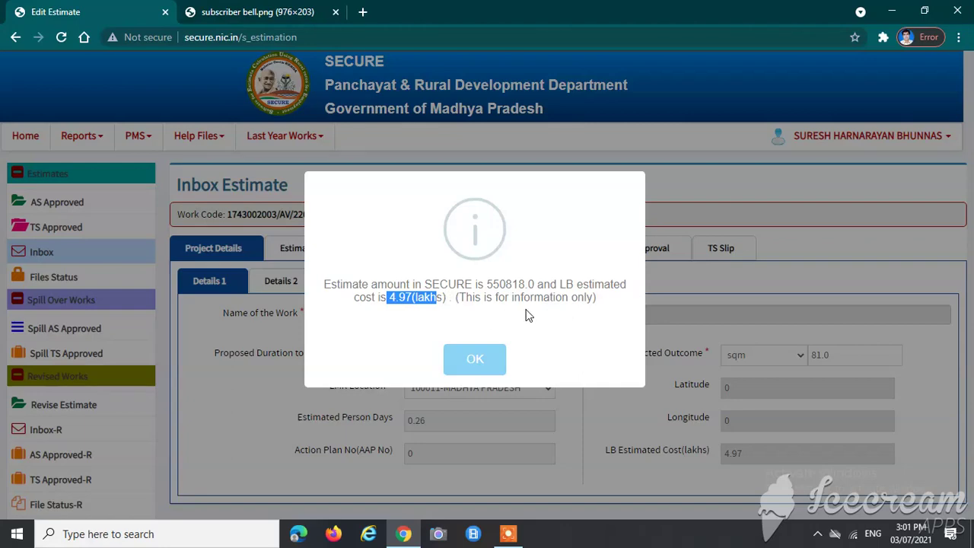
pyautogui.click(474, 365)
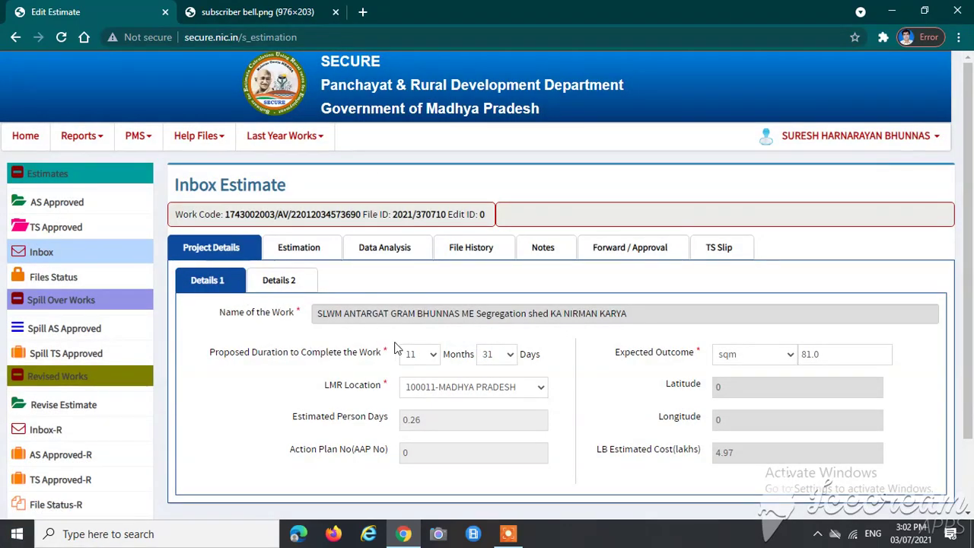
pyautogui.scroll(-1, 338, 344)
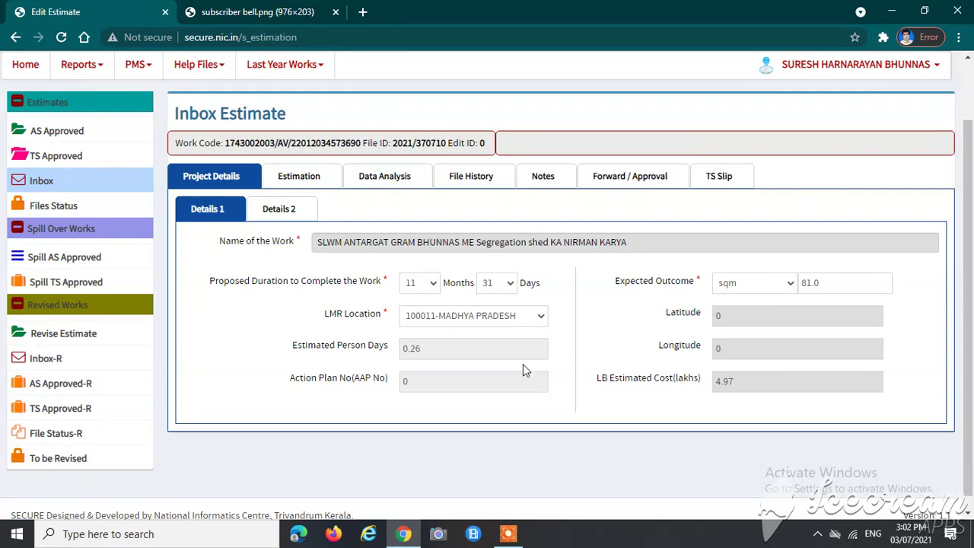
# - Examine the estimation's item list, including the estimated total, rounded total and the total in words
pyautogui.click(298, 177)
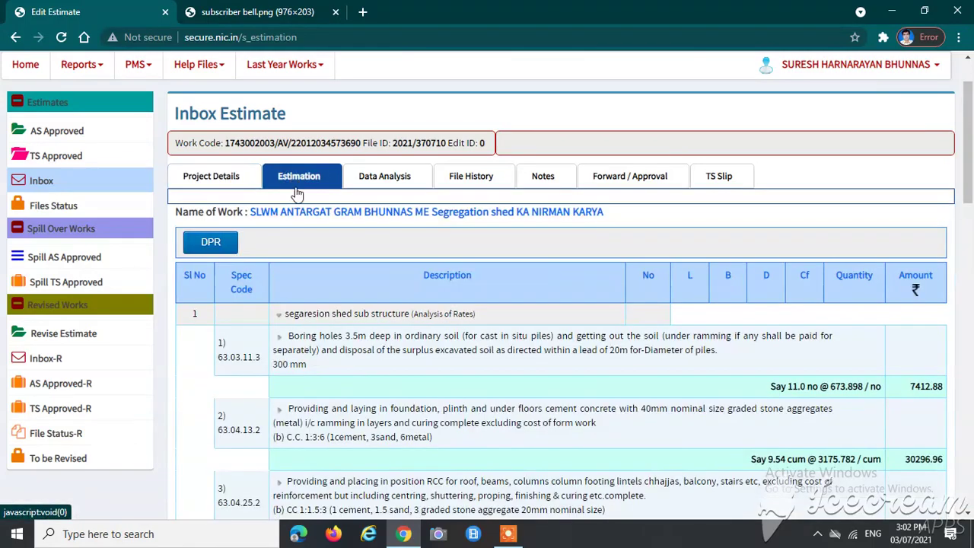
pyautogui.scroll(-3, 420, 327)
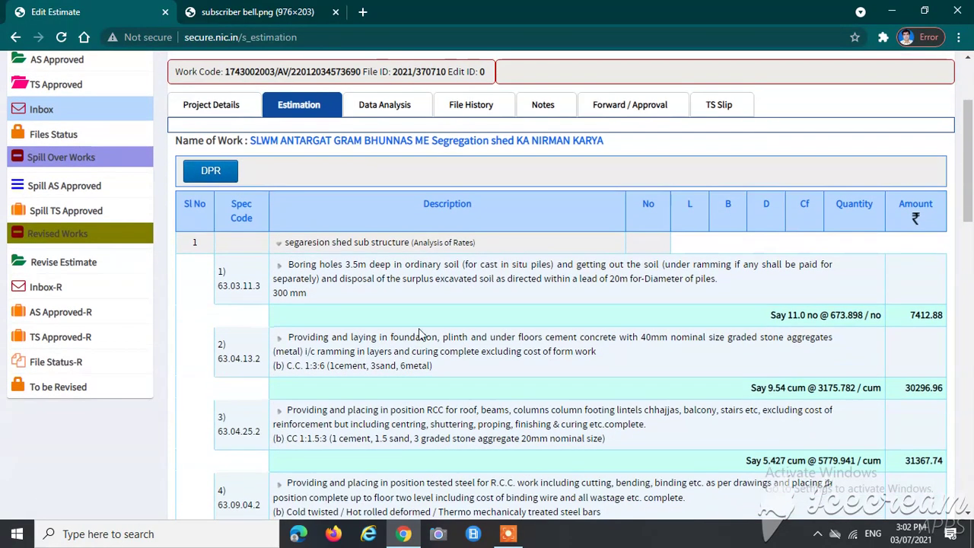
pyautogui.scroll(-3, 420, 322)
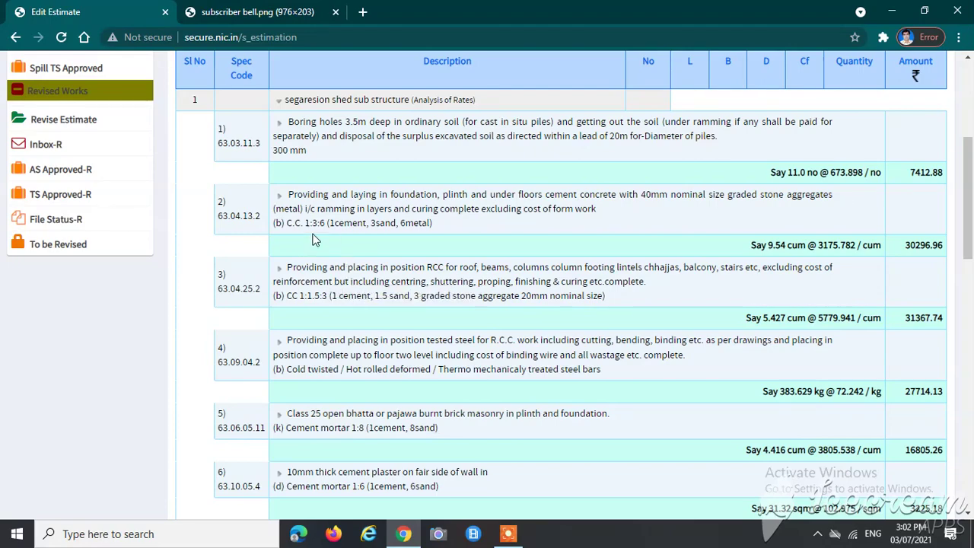
pyautogui.scroll(-8, 370, 268)
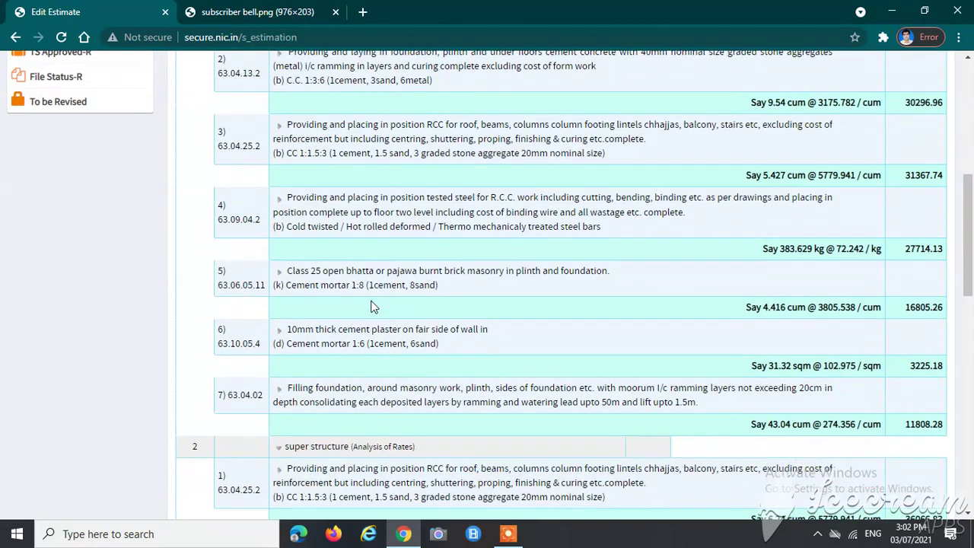
pyautogui.scroll(-15, 651, 374)
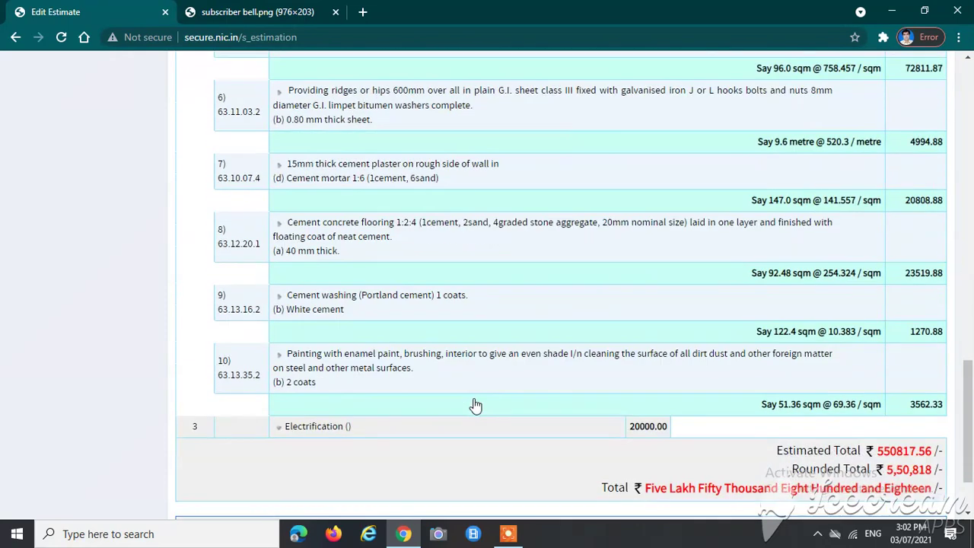
pyautogui.moveTo(772, 452); pyautogui.dragTo(948, 457)
pyautogui.moveTo(791, 469); pyautogui.dragTo(934, 469)
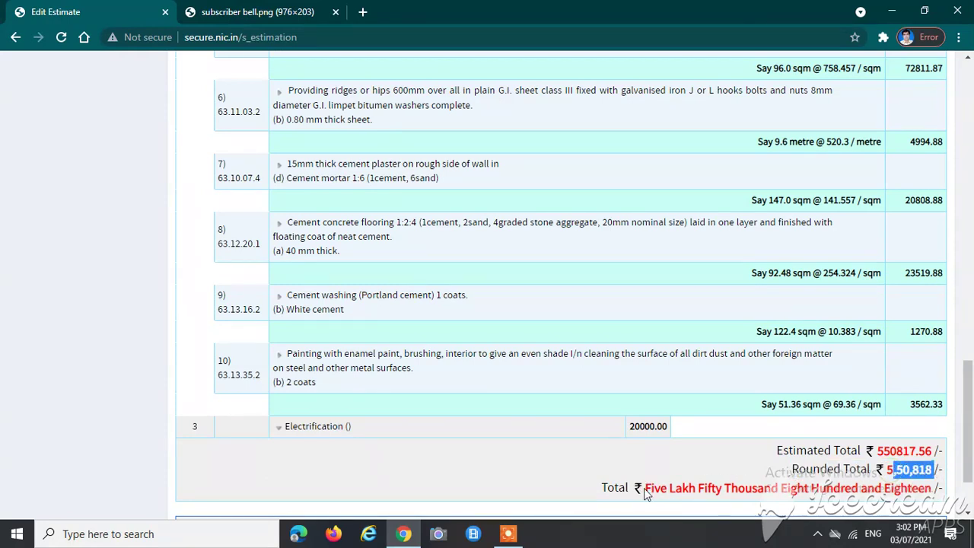
pyautogui.moveTo(646, 488); pyautogui.dragTo(940, 488)
pyautogui.scroll(20, 459, 450)
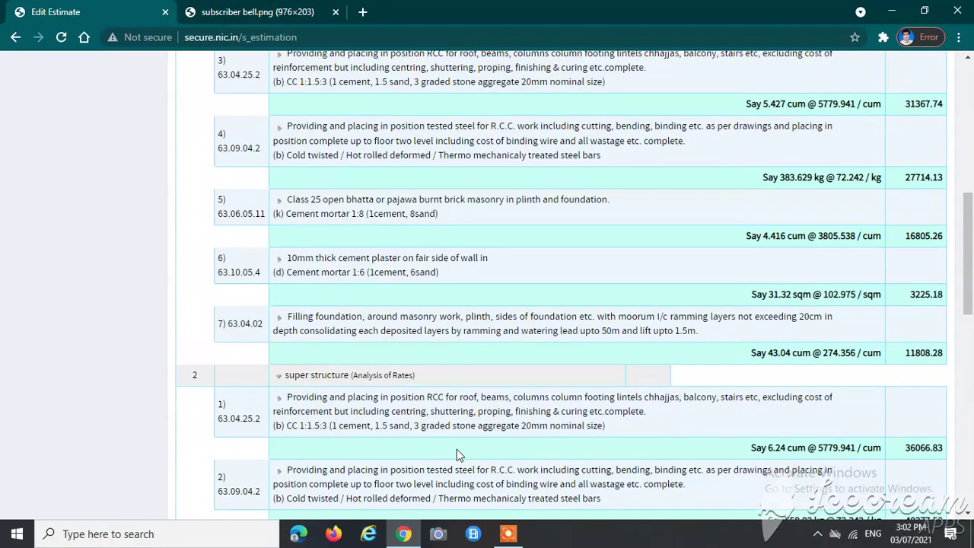
pyautogui.scroll(2, 277, 184)
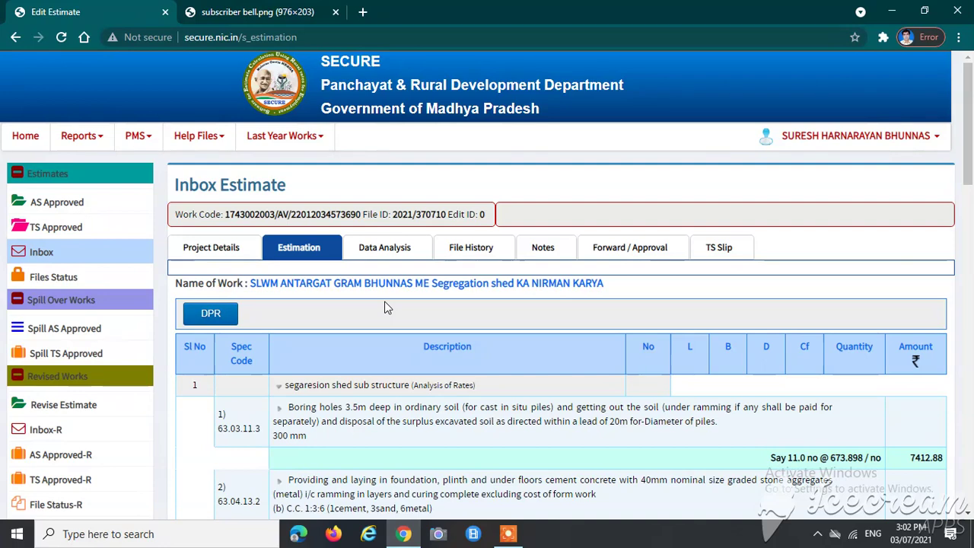
# - Review the rate analysis and show the full specification for code 63.03.11.3 under the shed sub structure
pyautogui.click(377, 254)
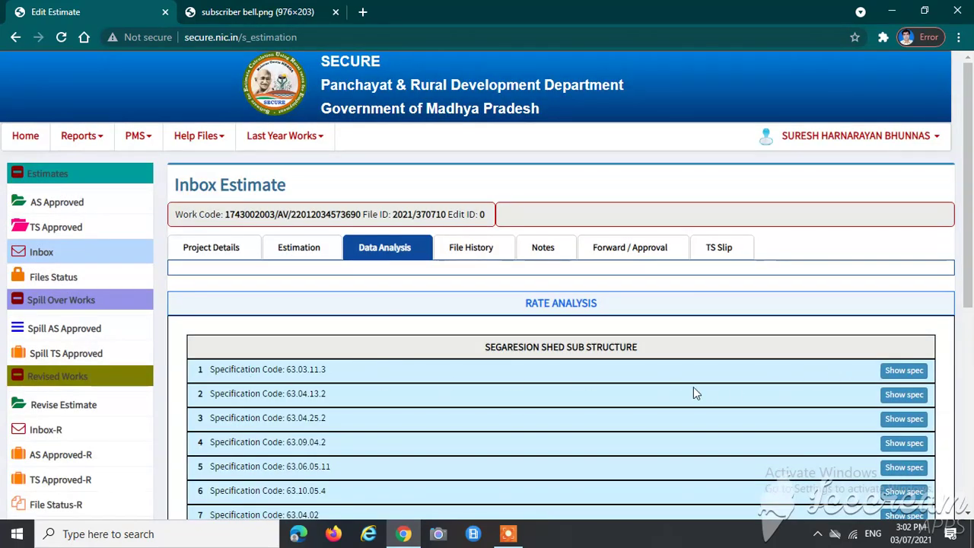
pyautogui.scroll(-1, 693, 388)
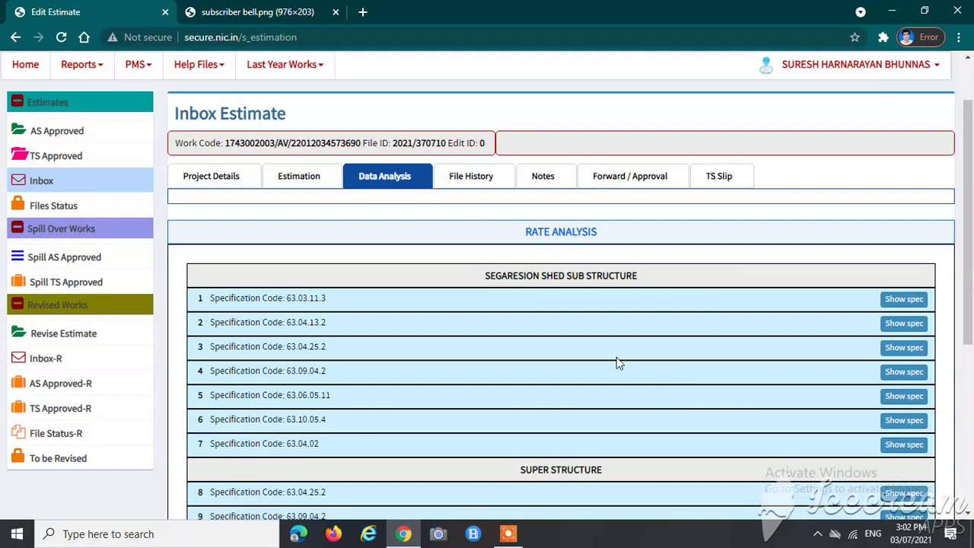
pyautogui.click(901, 301)
pyautogui.scroll(-4, 579, 388)
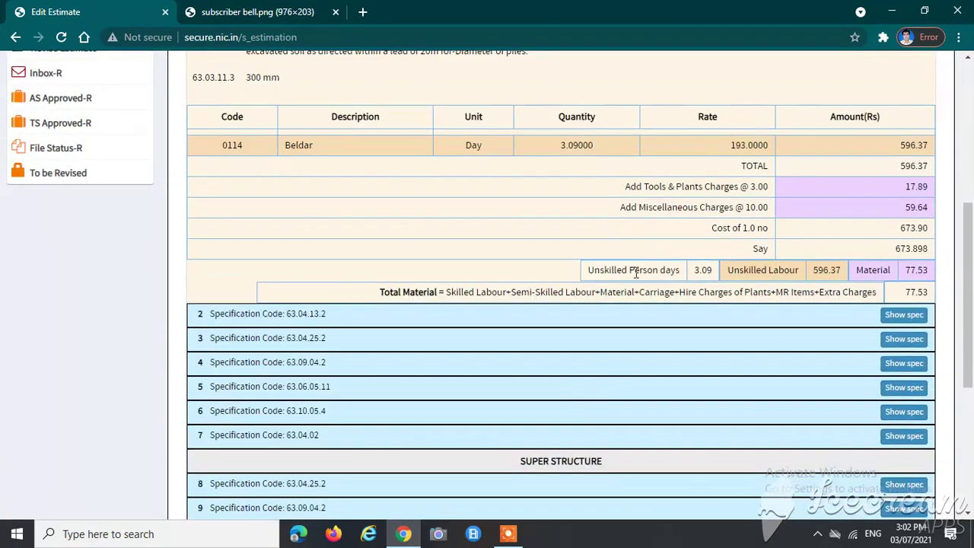
pyautogui.scroll(5, 792, 281)
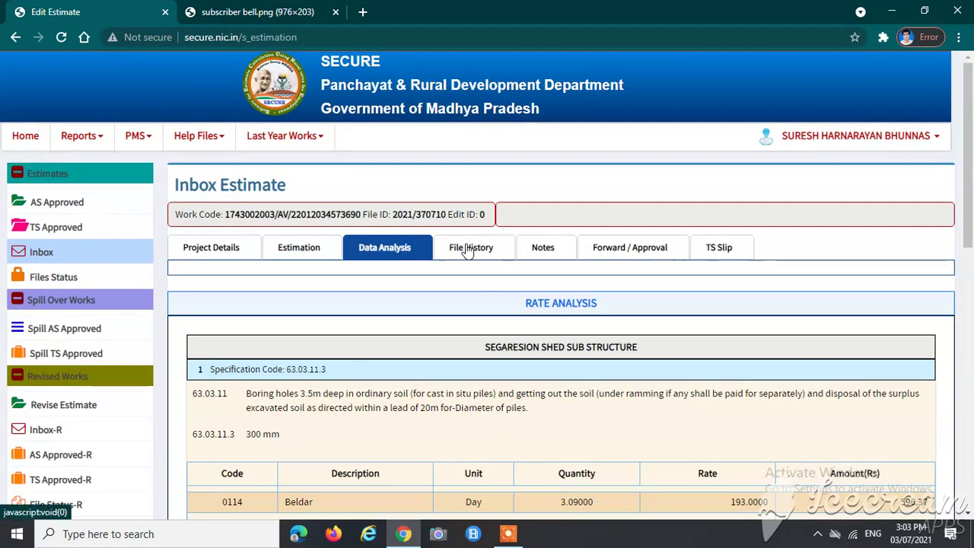
# - Review the estimate's file history and notes, and look over the empty forwarding form
pyautogui.click(468, 249)
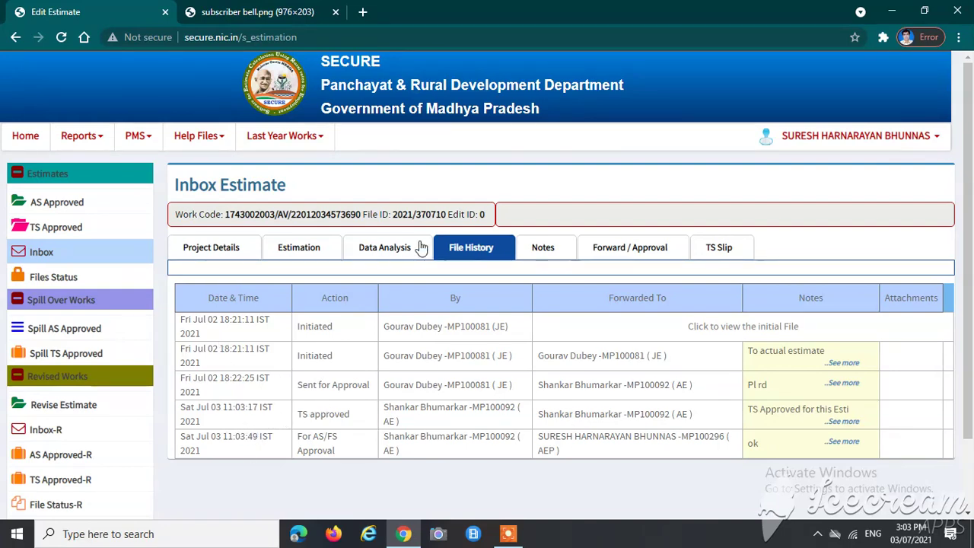
pyautogui.click(545, 249)
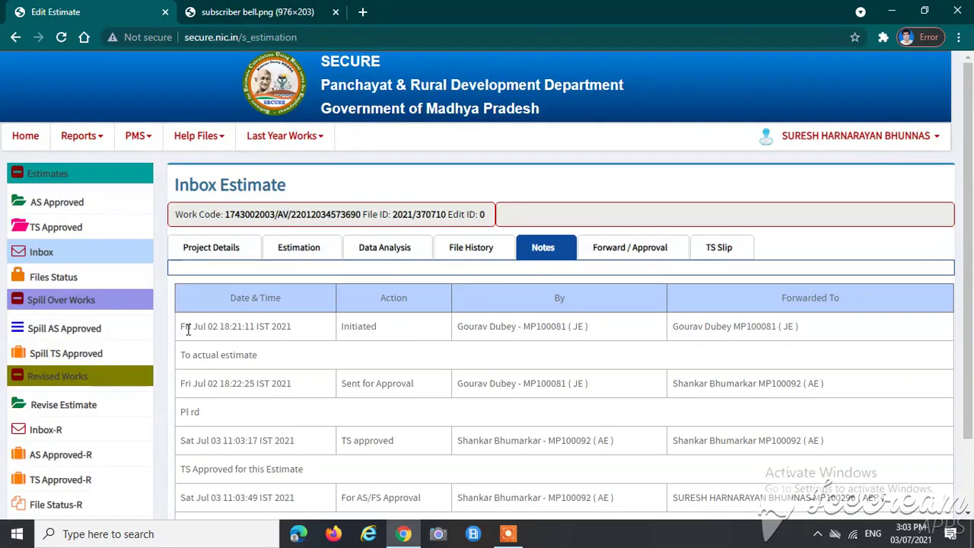
pyautogui.scroll(-2, 190, 331)
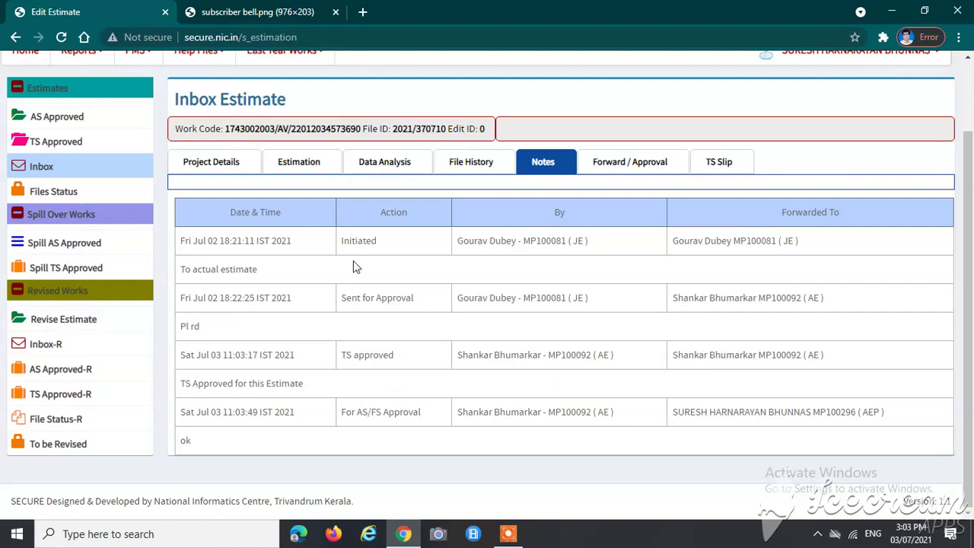
pyautogui.scroll(2, 625, 311)
pyautogui.click(624, 251)
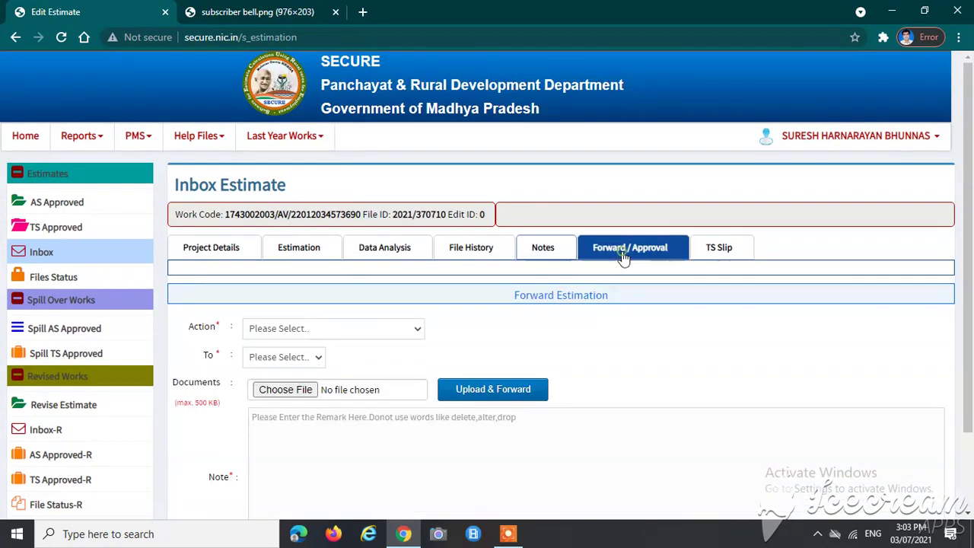
pyautogui.scroll(-1, 593, 258)
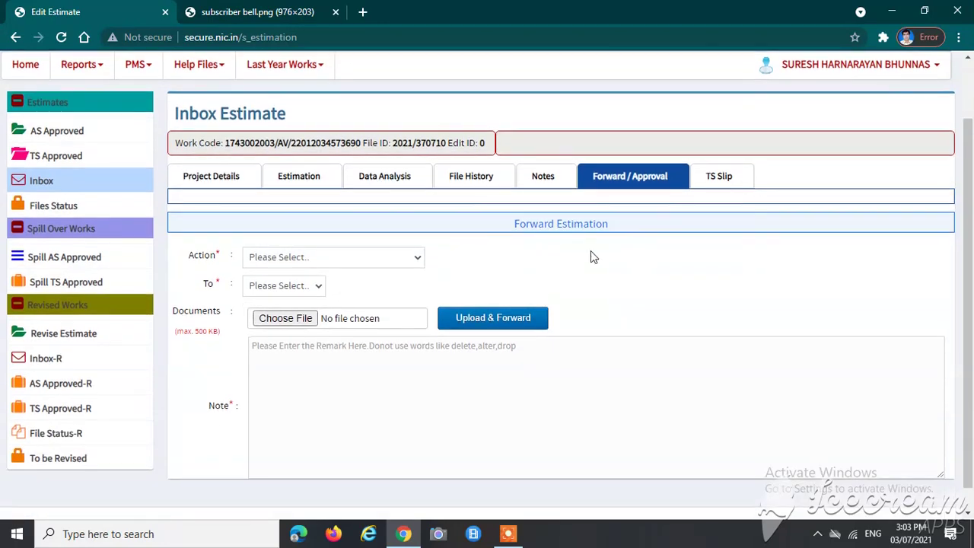
# - Examine the technical sanction slip's labour charges, materials, lumpsum, man days and sanctioning officer
pyautogui.click(720, 179)
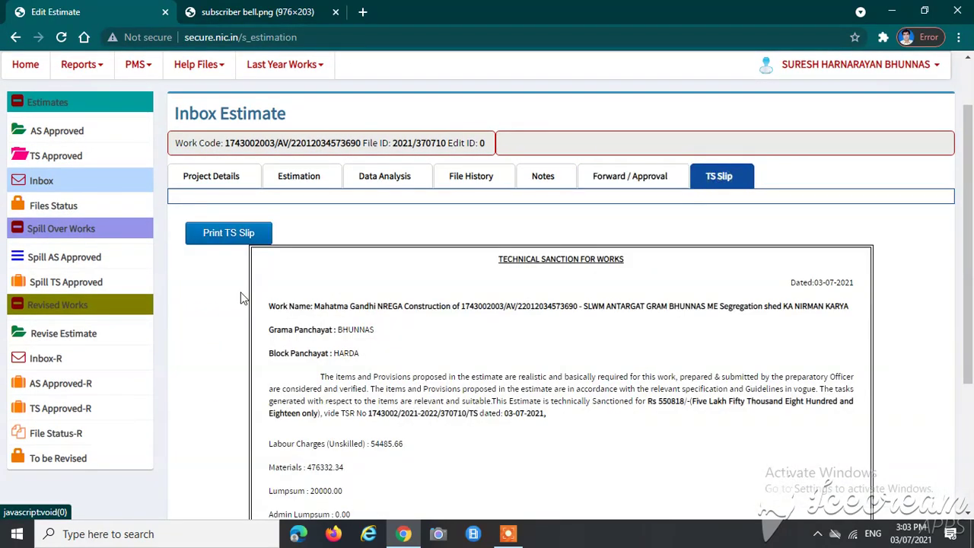
pyautogui.scroll(-3, 386, 302)
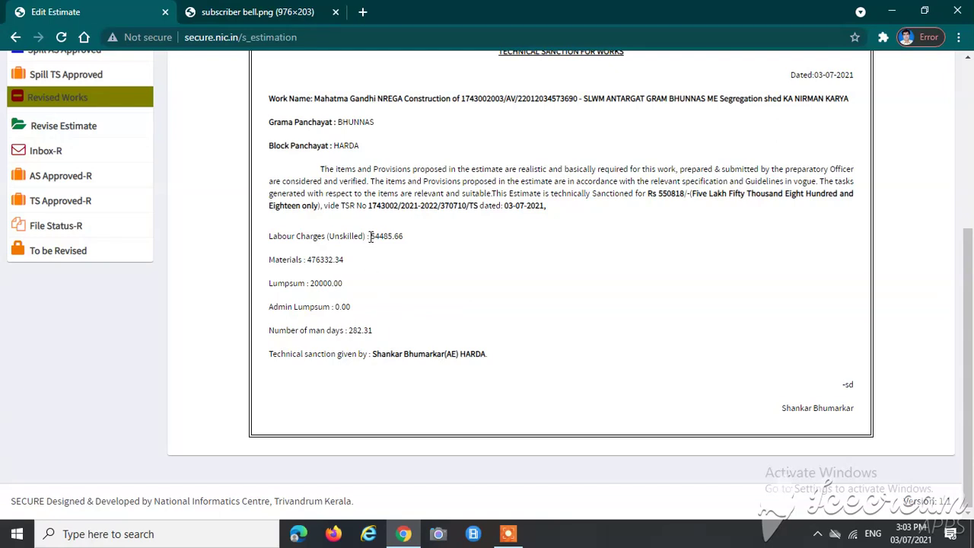
pyautogui.moveTo(260, 240); pyautogui.dragTo(373, 238)
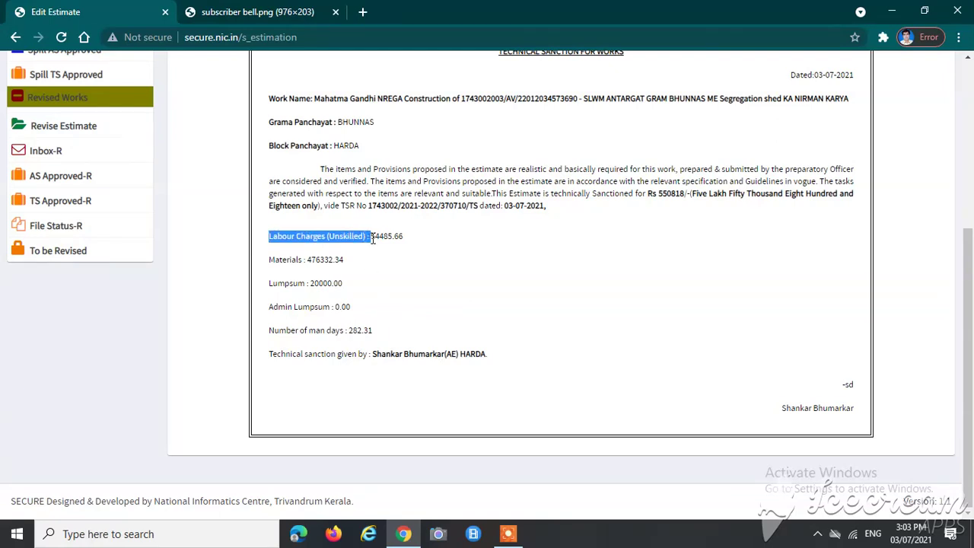
pyautogui.click(386, 245)
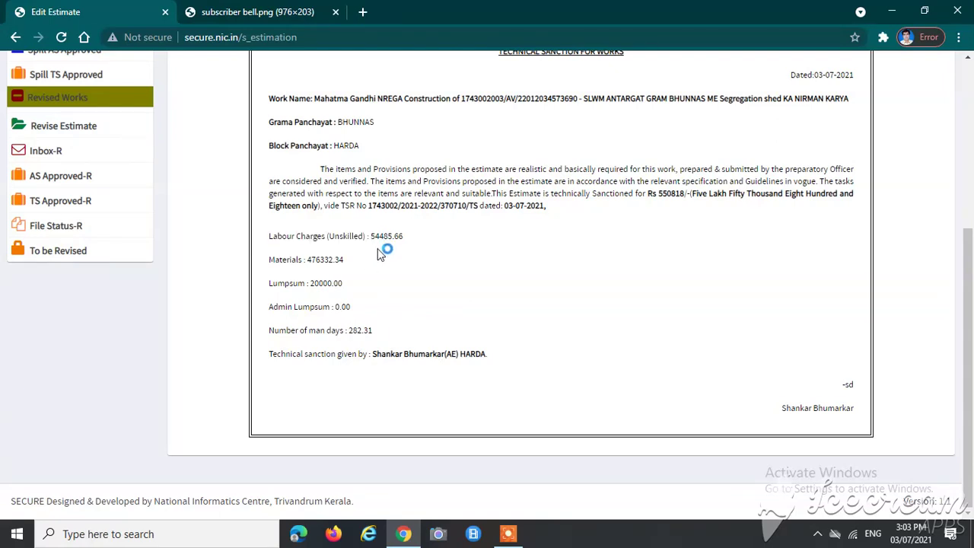
pyautogui.moveTo(374, 237); pyautogui.dragTo(417, 238)
pyautogui.click(387, 271)
pyautogui.doubleClick(310, 288)
pyautogui.moveTo(350, 330); pyautogui.dragTo(395, 337)
pyautogui.moveTo(270, 367); pyautogui.dragTo(502, 367)
pyautogui.click(488, 378)
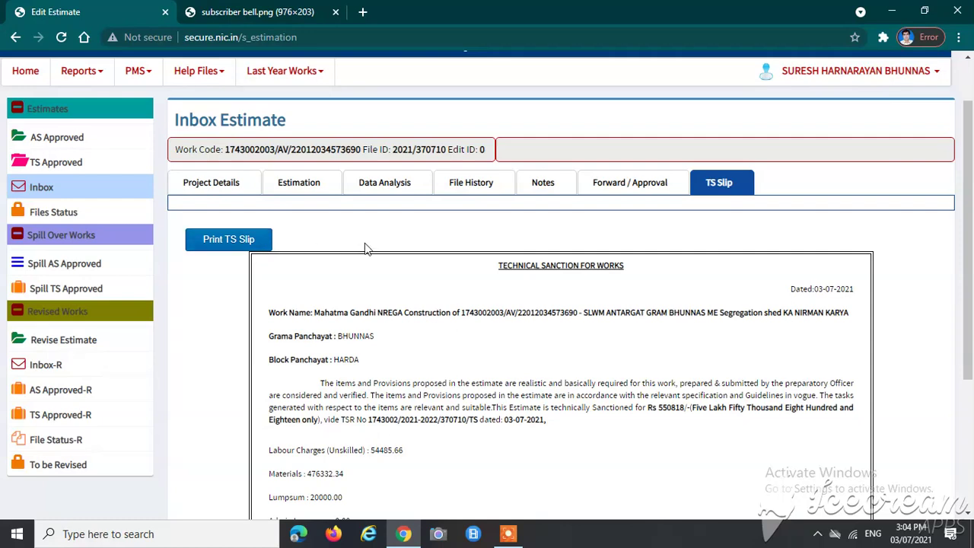
# - In the forwarding form, set the action to AS/FS approved and choose the Junior Engineer as recipient
pyautogui.click(621, 190)
pyautogui.scroll(-1, 438, 251)
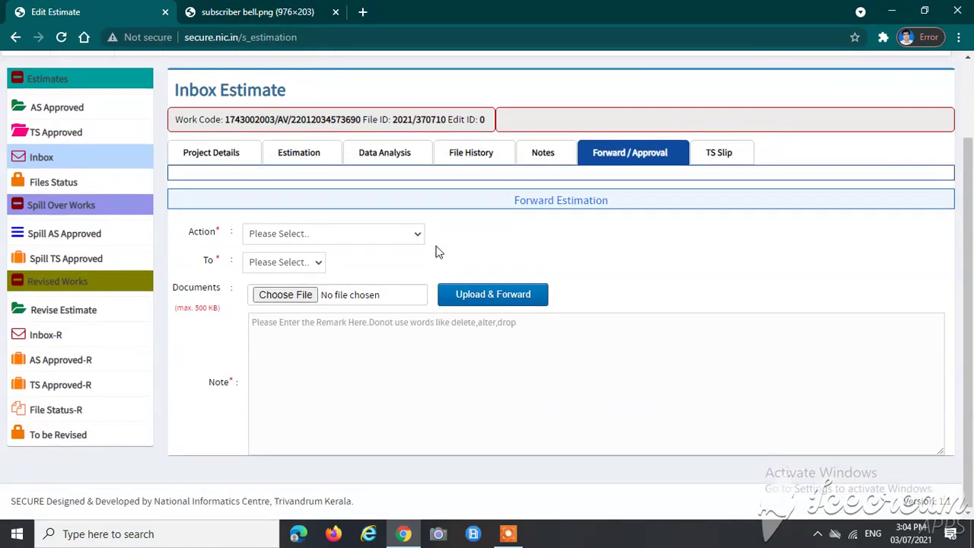
pyautogui.doubleClick(201, 233)
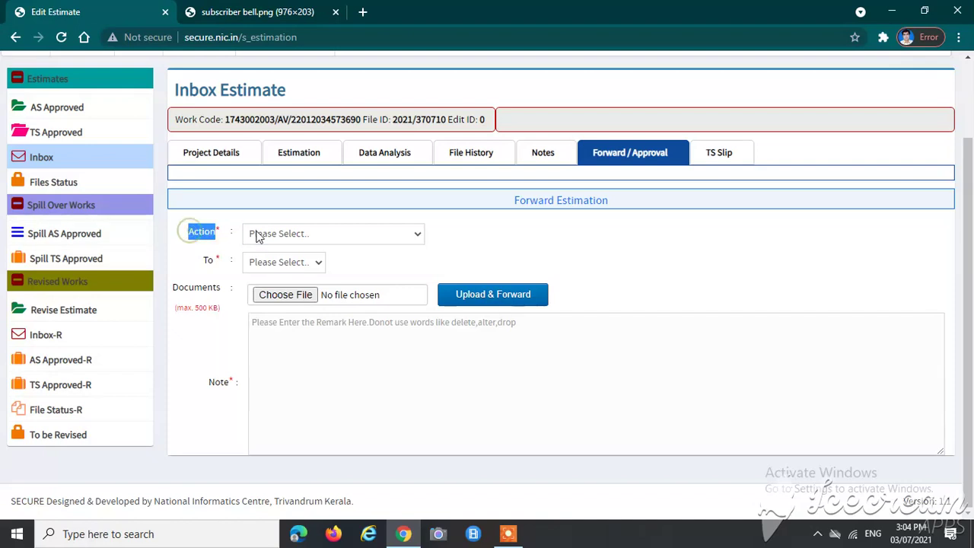
pyautogui.click(259, 235)
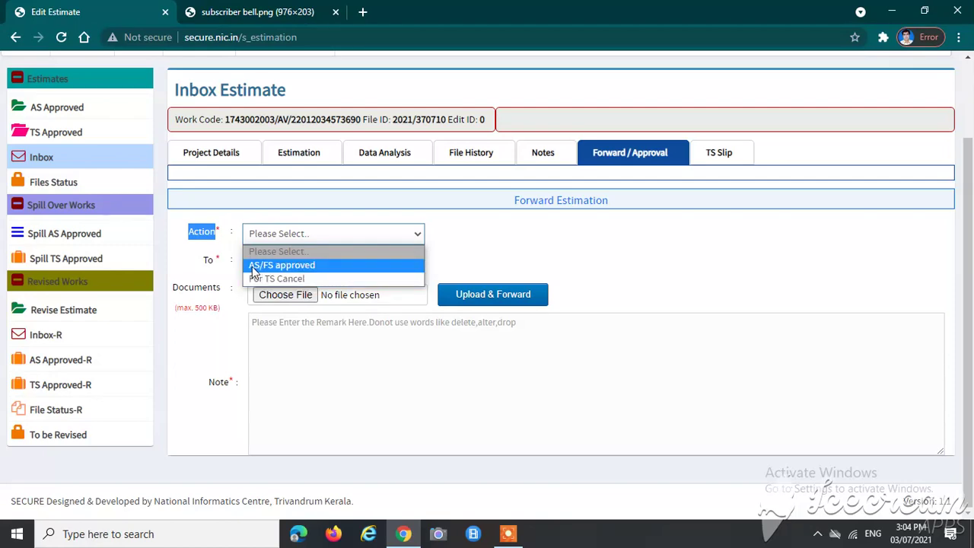
pyautogui.click(318, 265)
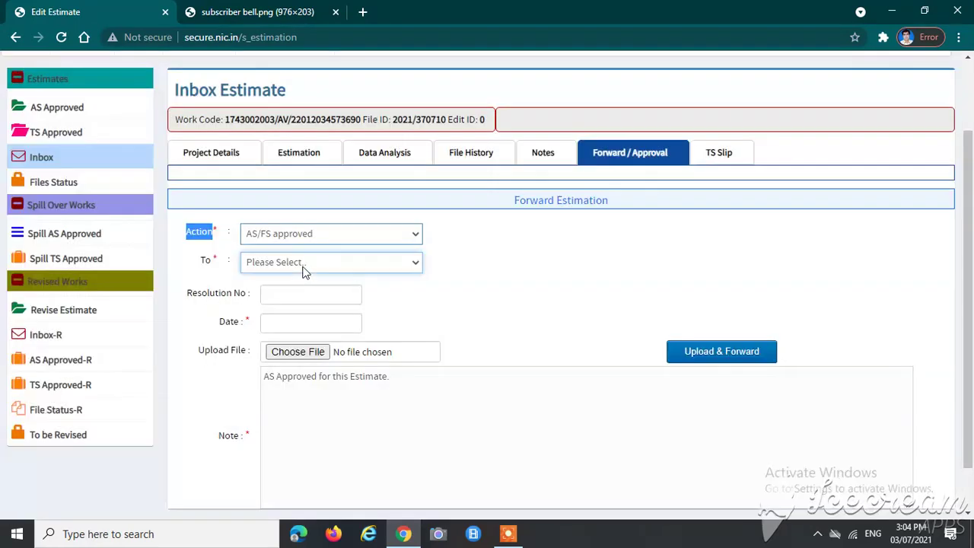
pyautogui.click(293, 262)
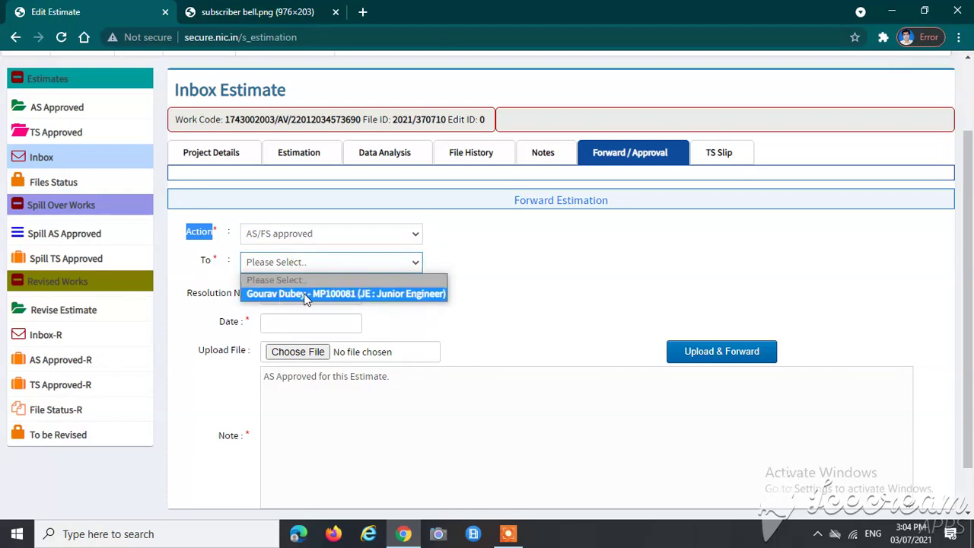
pyautogui.click(304, 293)
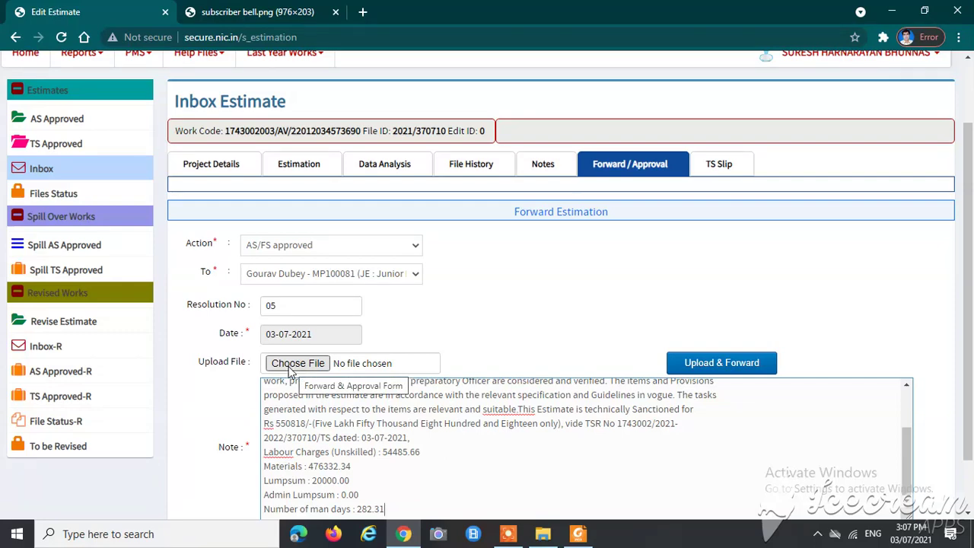
pyautogui.scroll(-1, 305, 365)
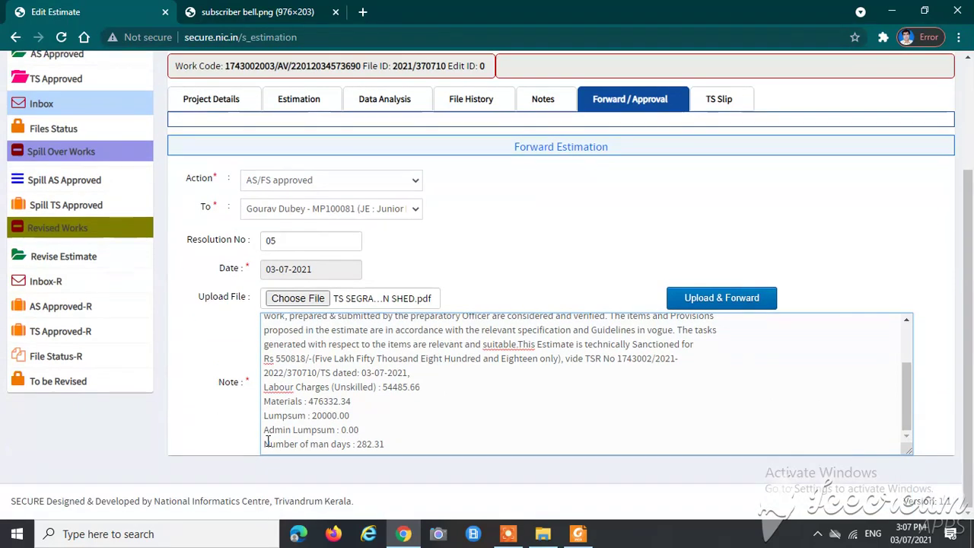
# - Review the forwarding note's work name, Grama and Block Panchayat, sanction text, labour charges, materials, lumpsum and man days
pyautogui.moveTo(217, 383); pyautogui.dragTo(245, 384)
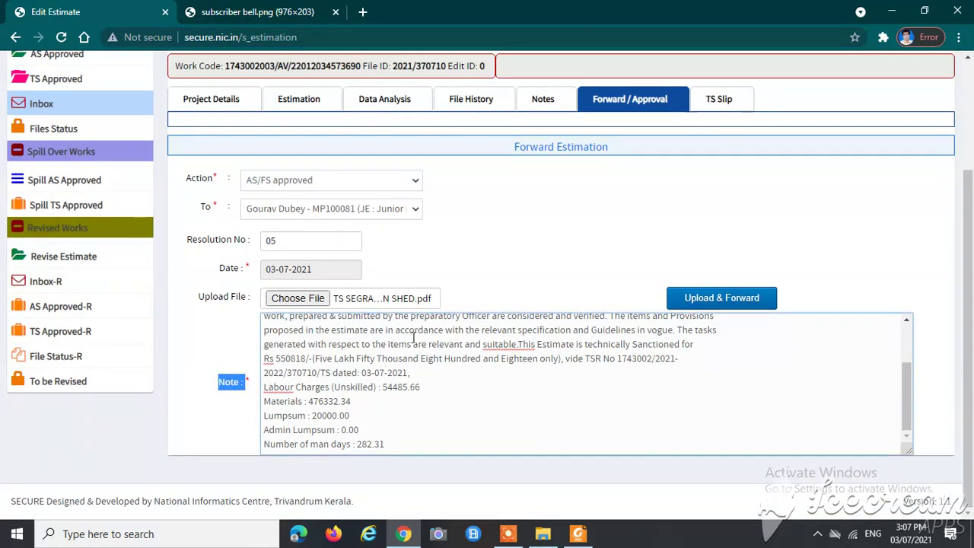
pyautogui.scroll(2, 360, 366)
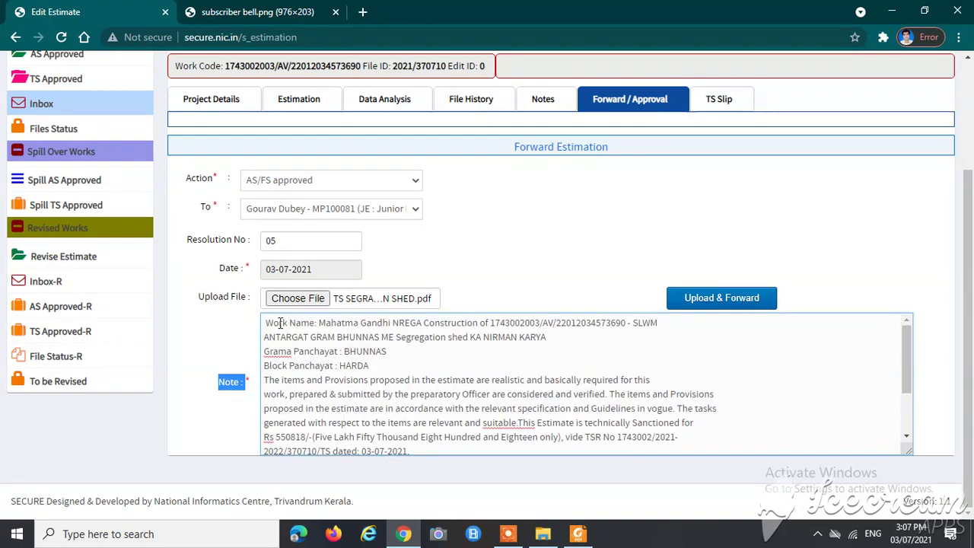
pyautogui.moveTo(273, 322); pyautogui.dragTo(565, 339)
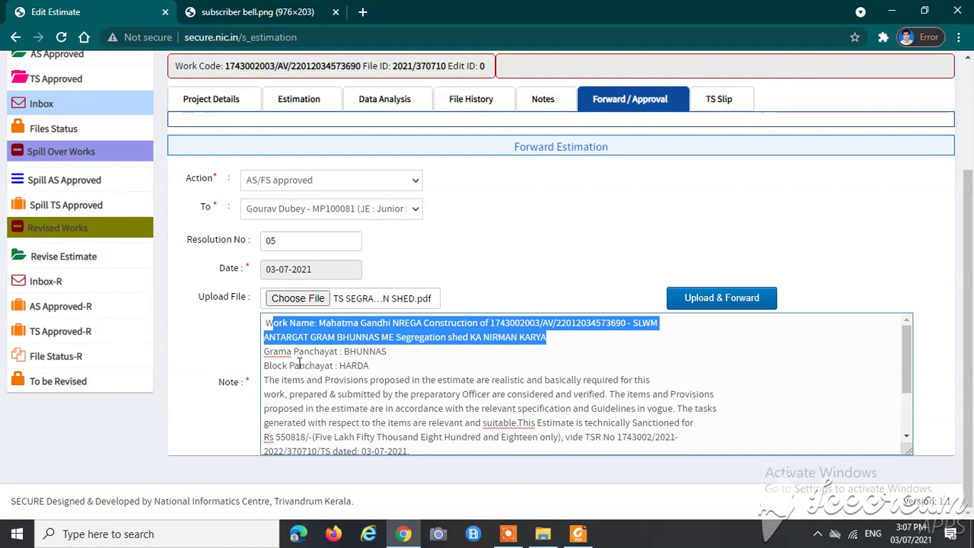
pyautogui.moveTo(294, 355); pyautogui.dragTo(372, 358)
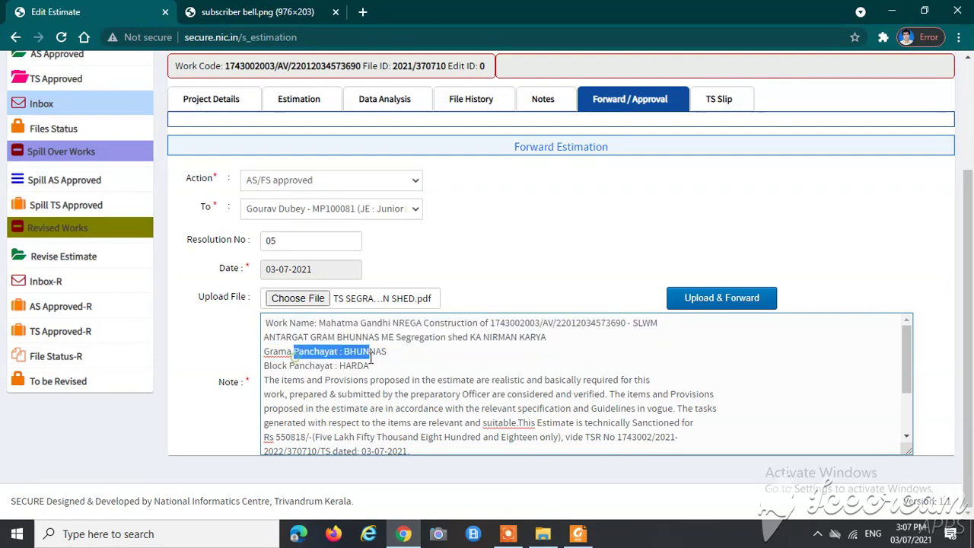
pyautogui.scroll(-2, 281, 392)
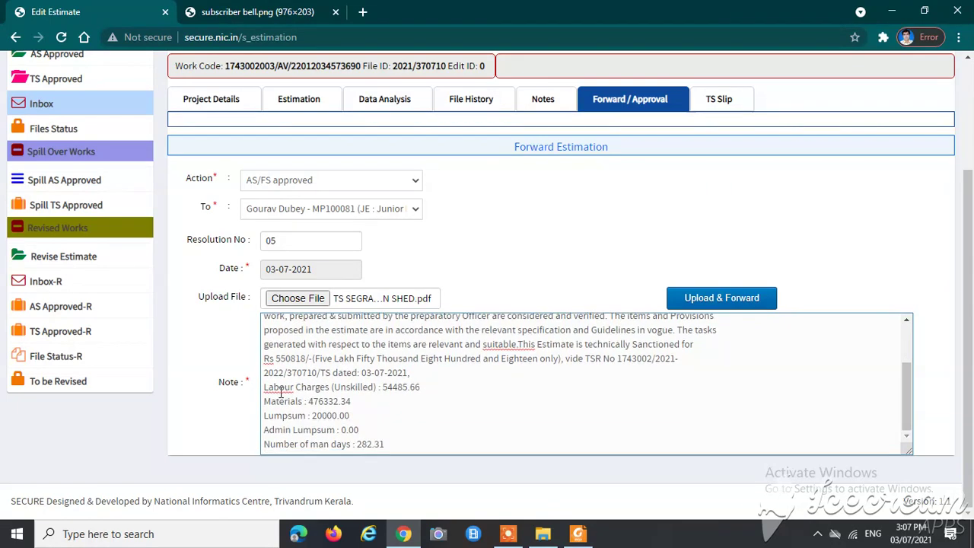
pyautogui.moveTo(268, 388); pyautogui.dragTo(392, 388)
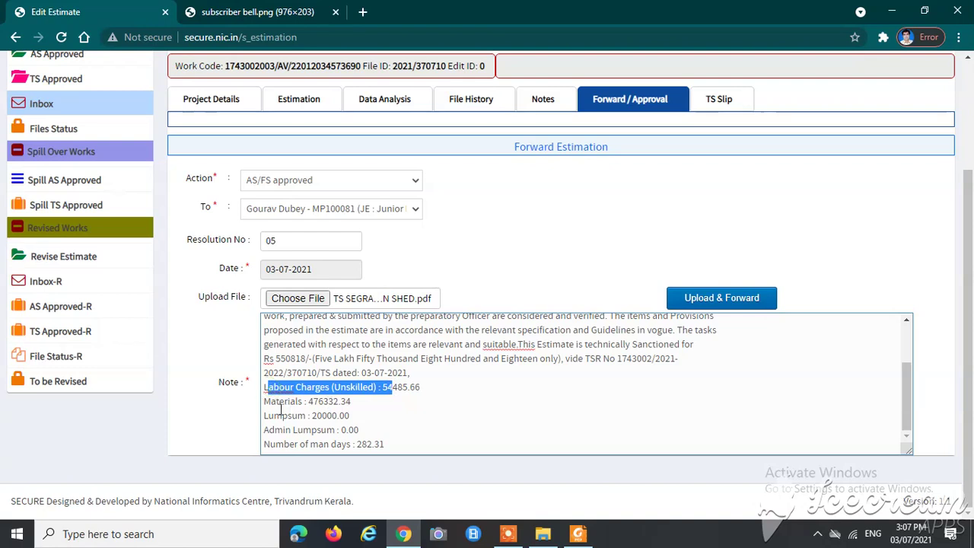
pyautogui.click(429, 435)
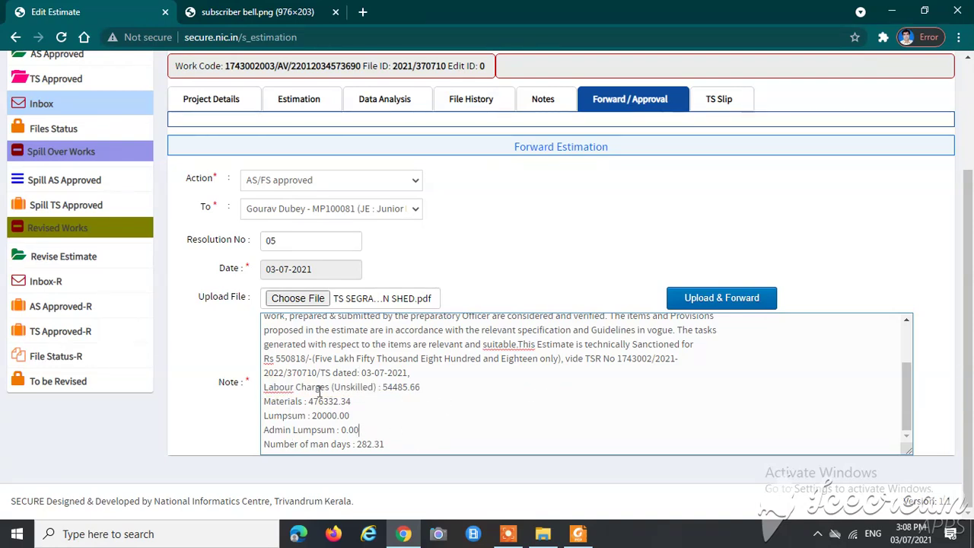
# - Upload the attached PDF and forward the segregation shed estimate as AS/FS approved, and dismiss the approval message
pyautogui.click(705, 298)
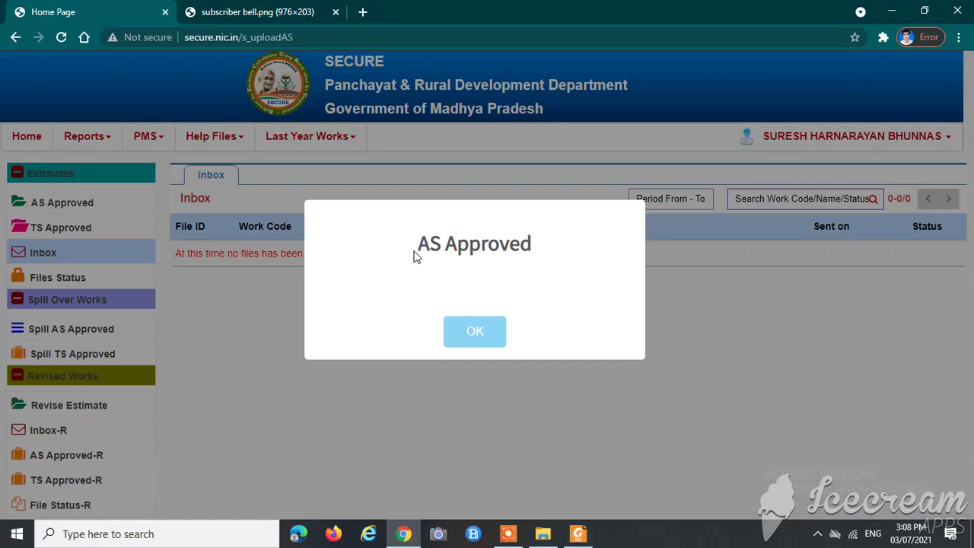
pyautogui.moveTo(417, 251); pyautogui.dragTo(541, 248)
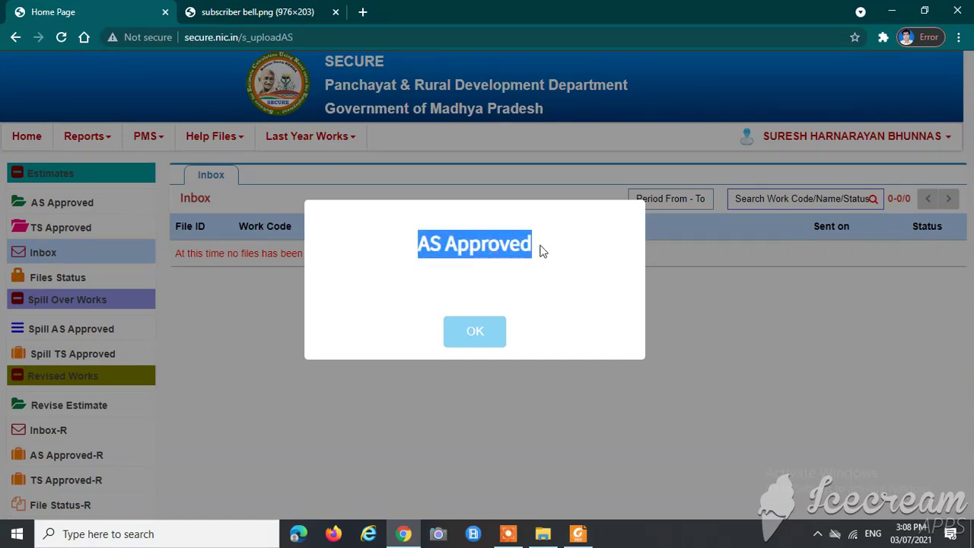
pyautogui.click(437, 285)
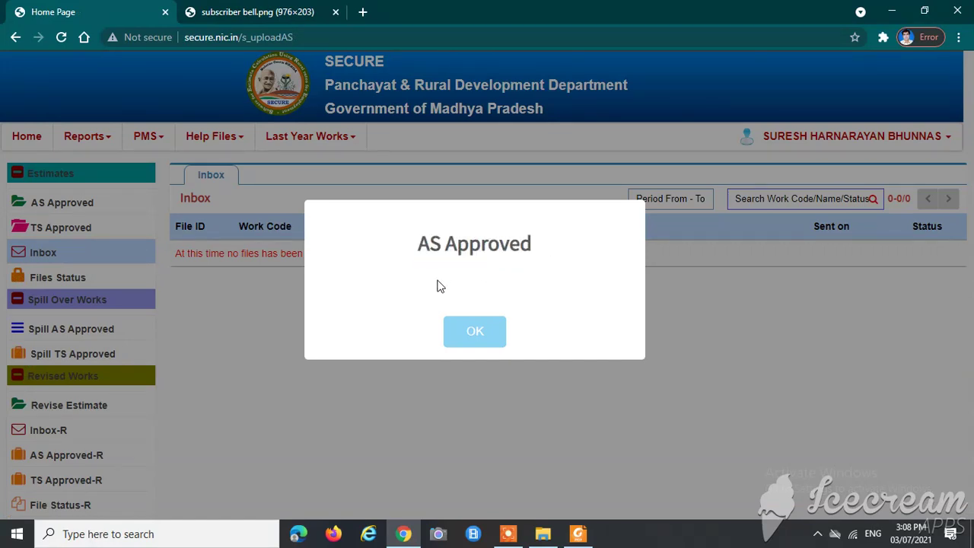
pyautogui.moveTo(412, 251); pyautogui.dragTo(569, 254)
pyautogui.click(468, 335)
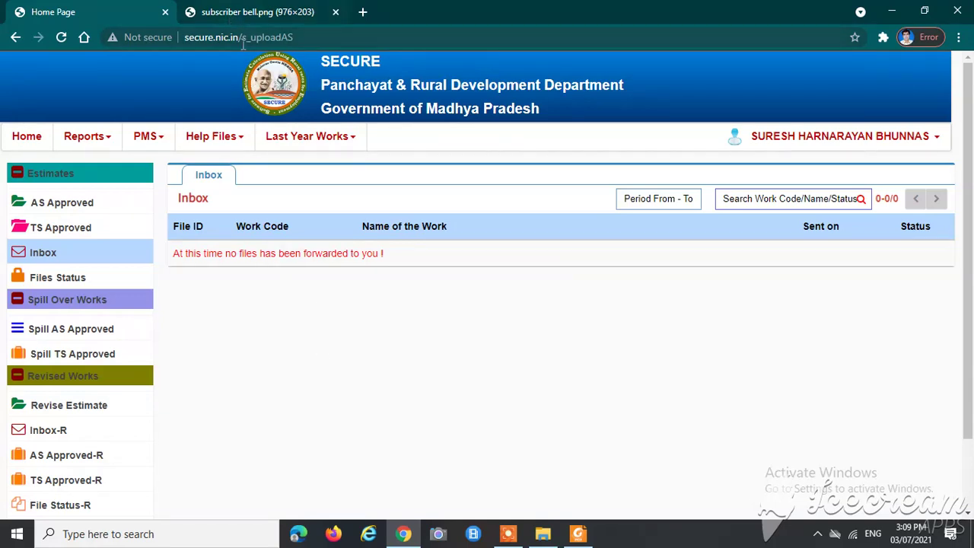
pyautogui.click(233, 19)
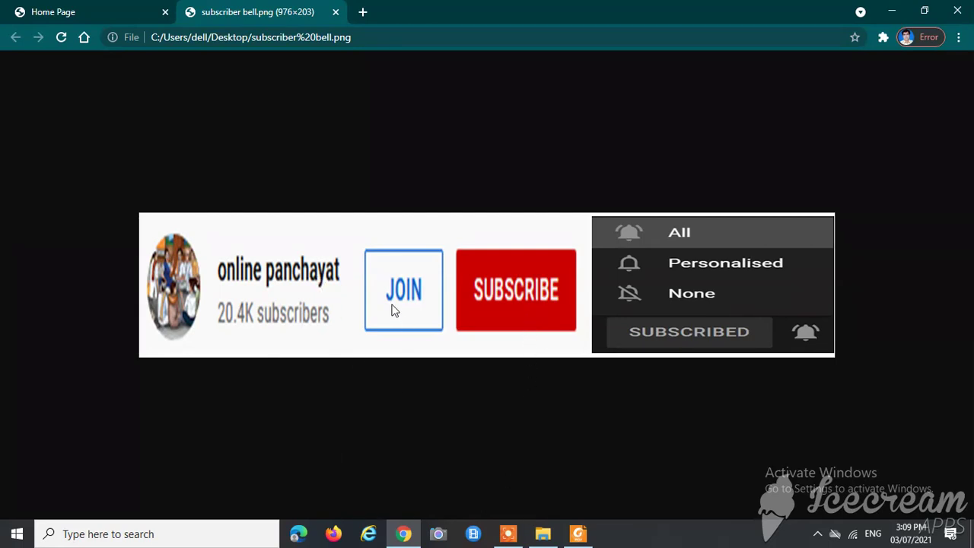
pyautogui.click(49, 13)
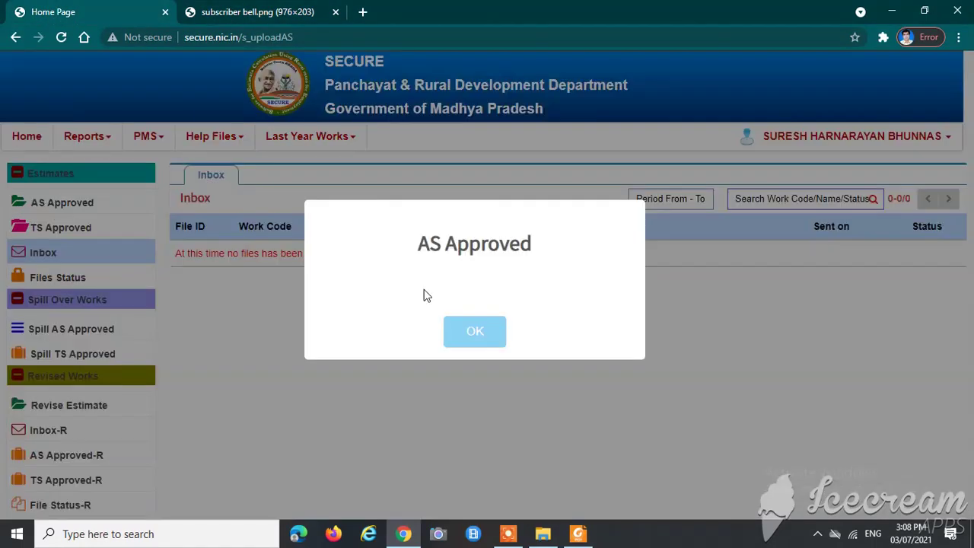